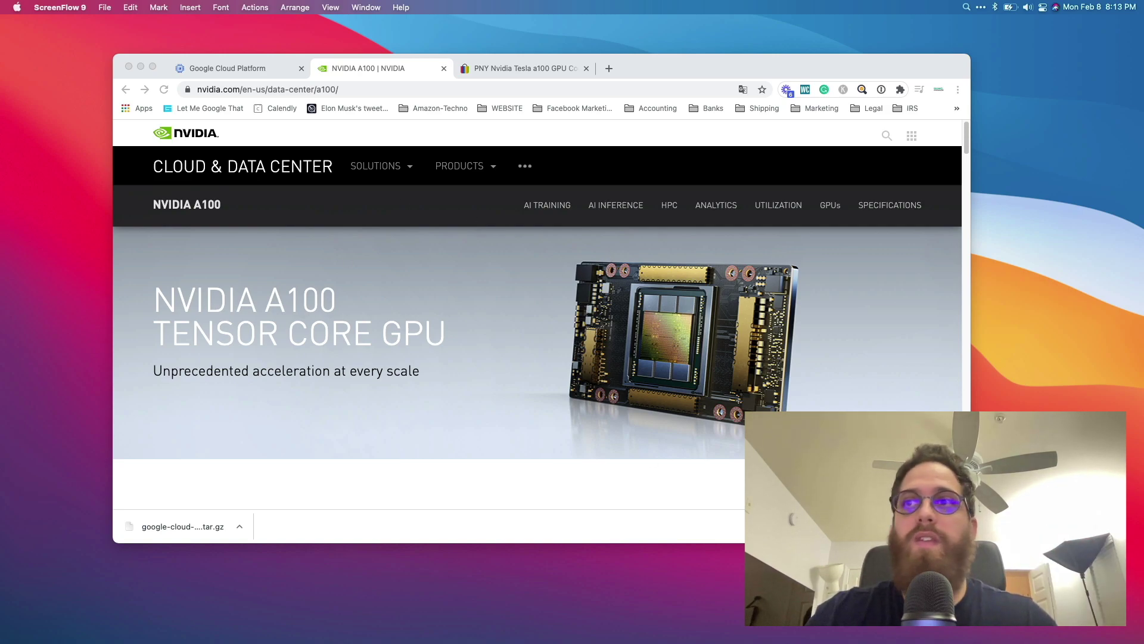
Bring the browser window with the NVIDIA A100 page to the front, enlarge it and reposition it on the desktop
click(682, 70)
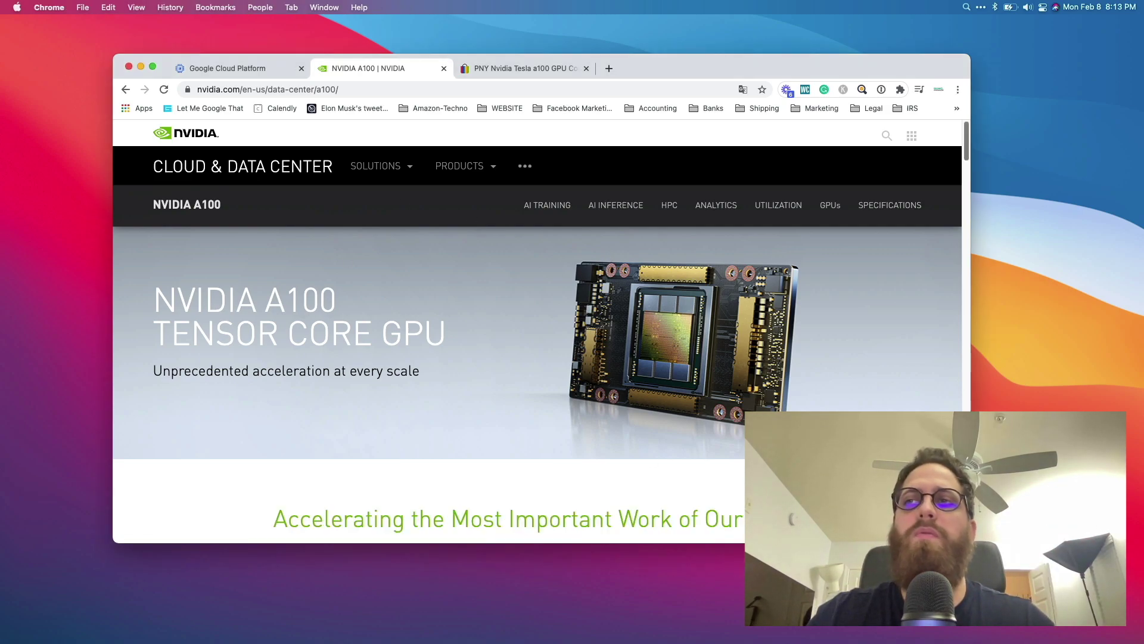
double_click(683, 70)
drag(679, 72, 656, 52)
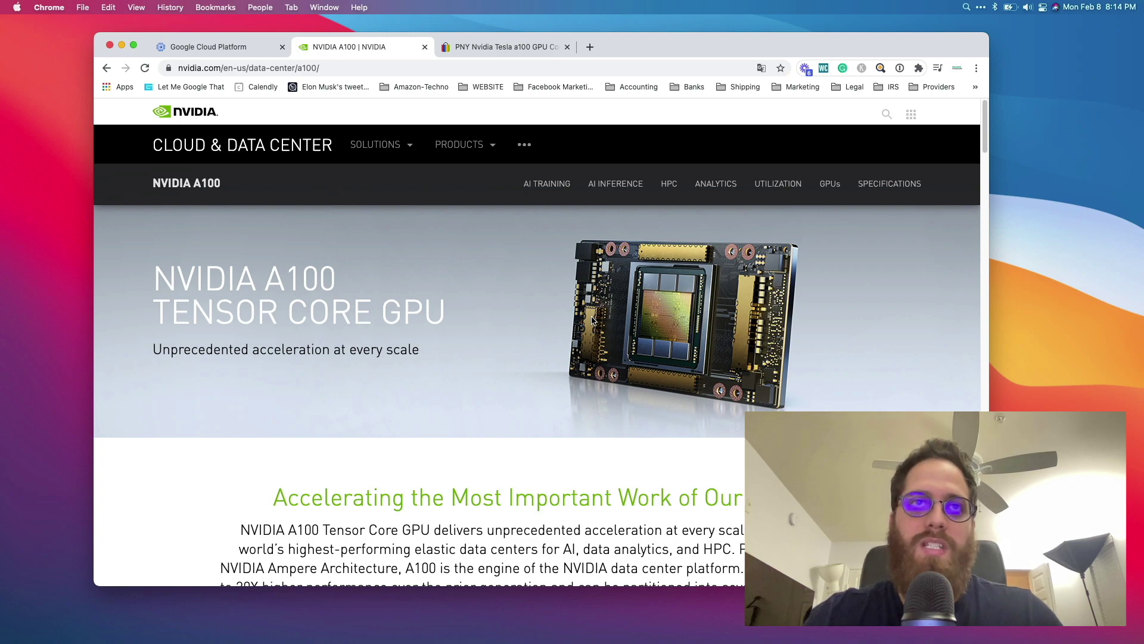
Check the PNY Nvidia Tesla A100 price on the eBay listing and return to the Google Cloud Platform page
key(ctrl+Tab)
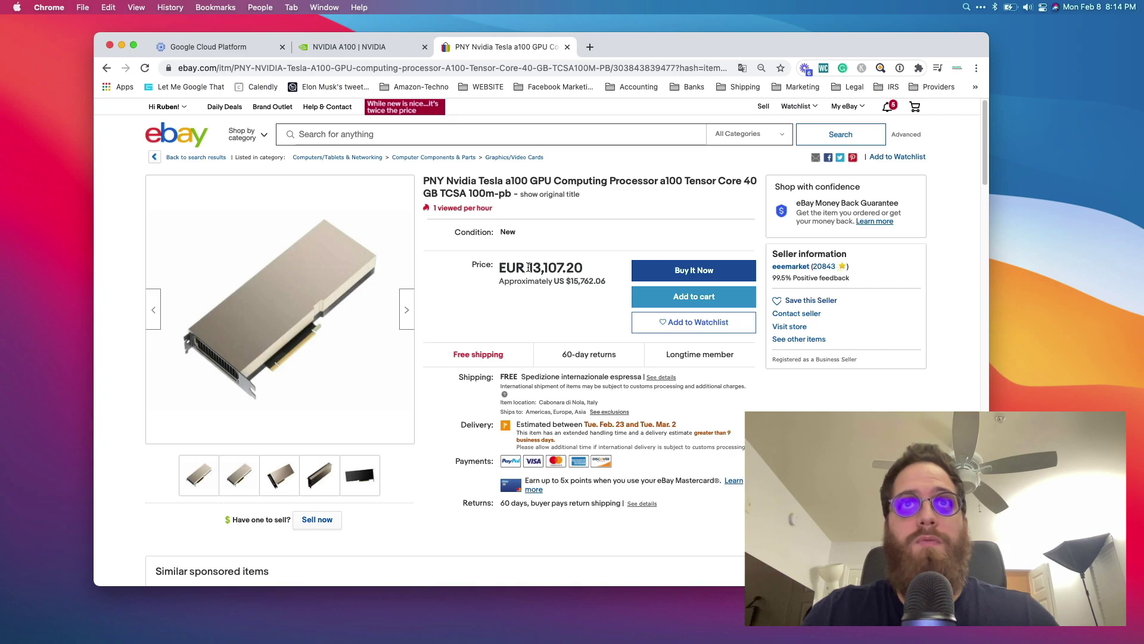
drag(529, 268, 606, 281)
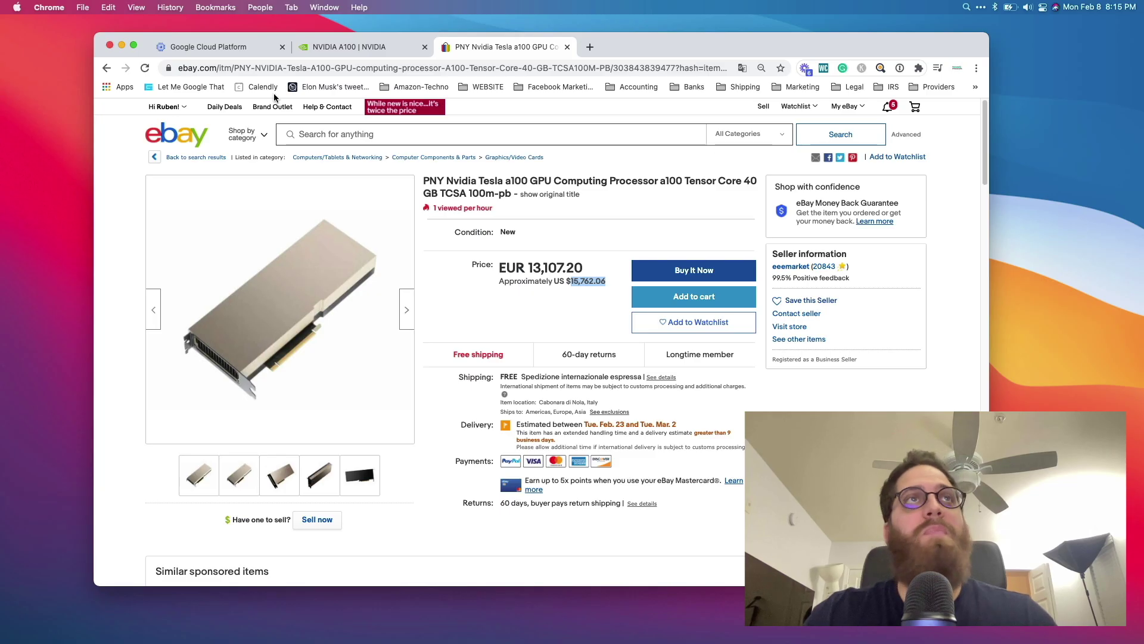
click(226, 46)
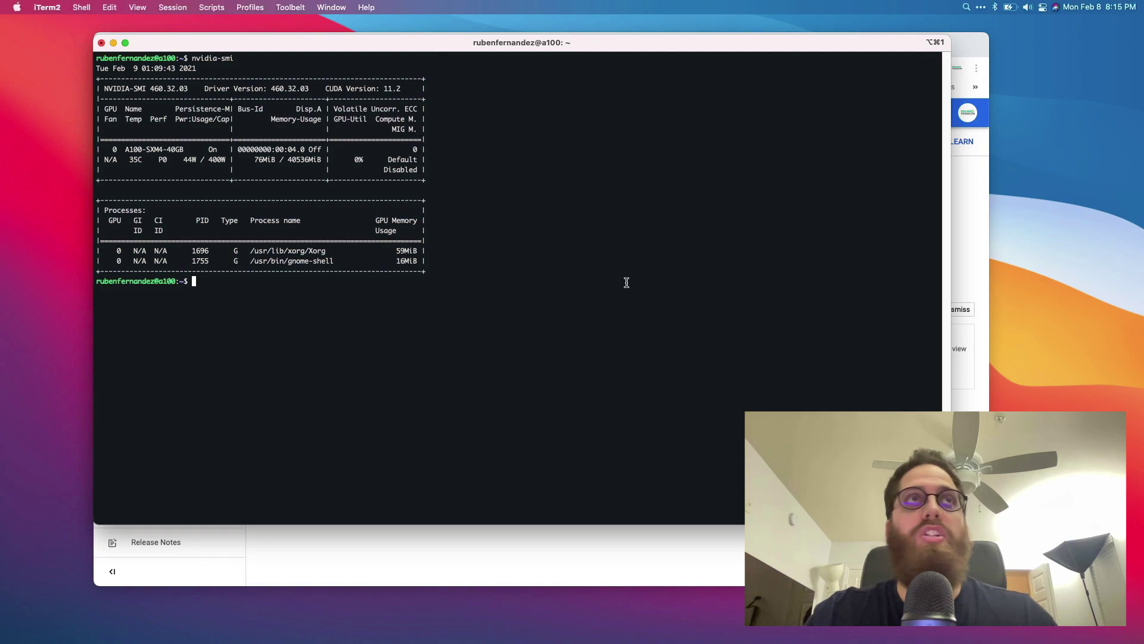
Enlarge the iTerm2 terminal window connected to the a100 instance and run nvidia-smi
drag(951, 524, 999, 590)
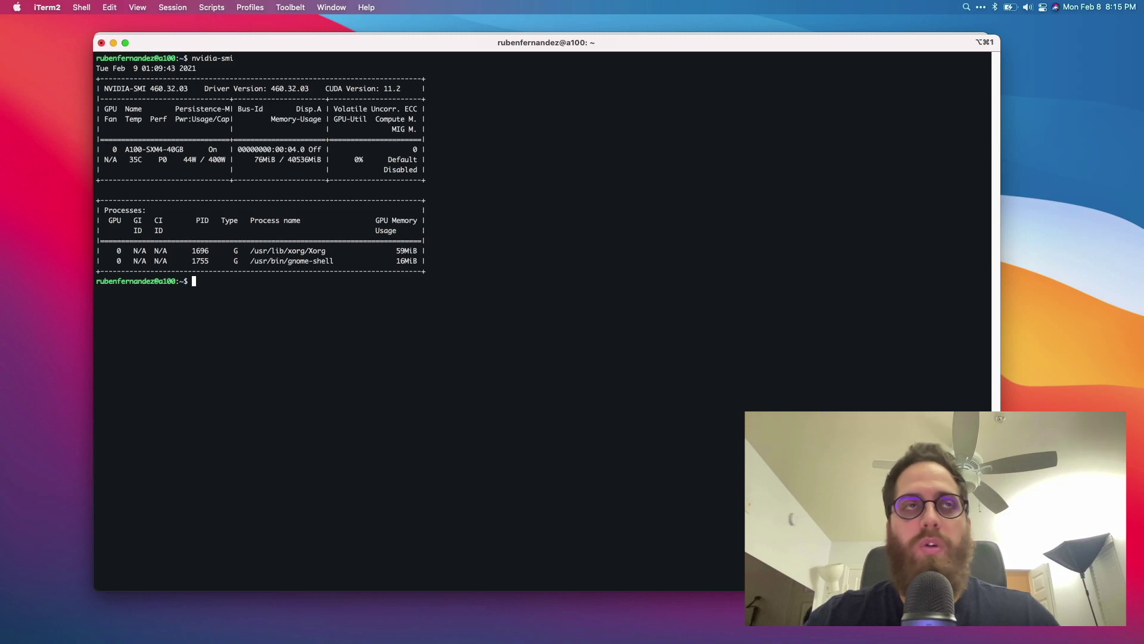
text(vidia)
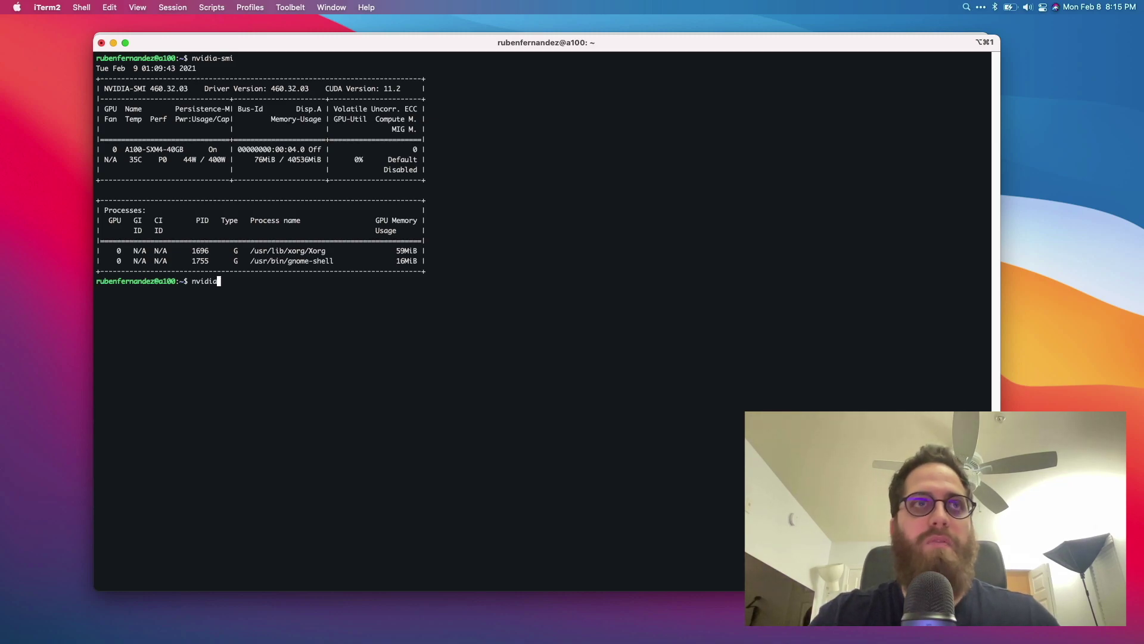
text(-smi)
key(Return)
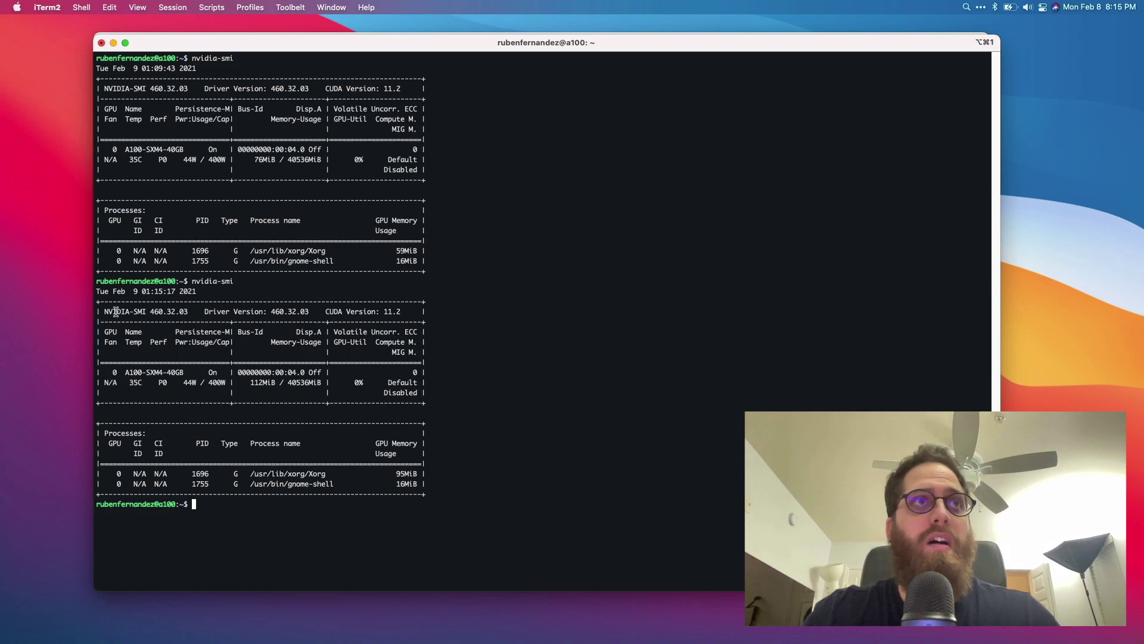
Examine the GPU model name and power cap in the latest nvidia-smi output
drag(123, 373, 188, 373)
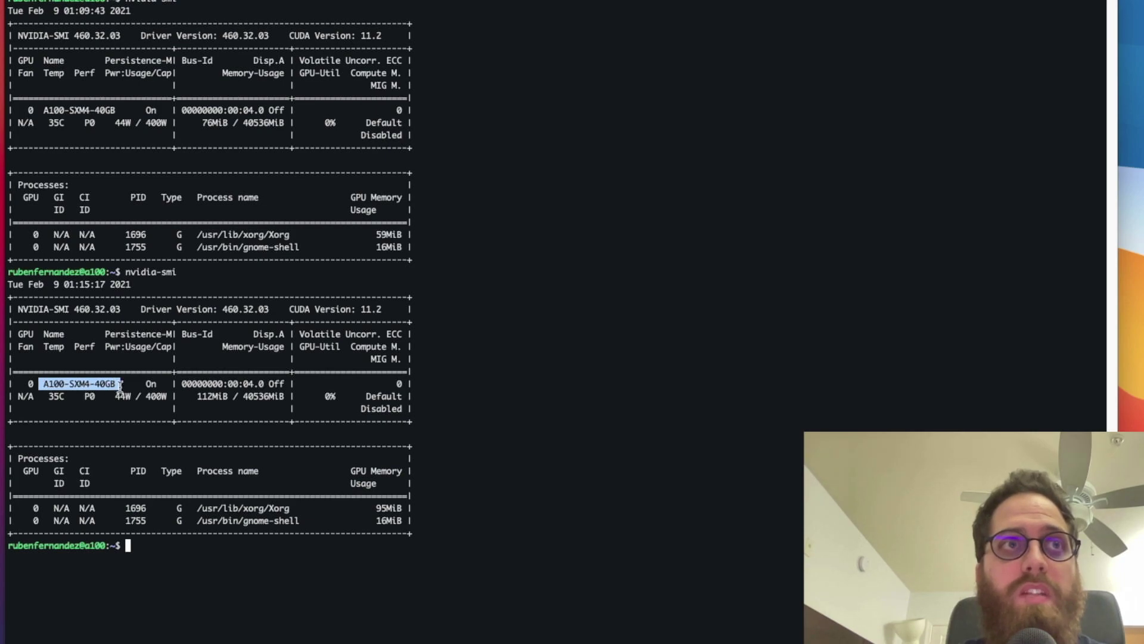
drag(146, 396, 175, 405)
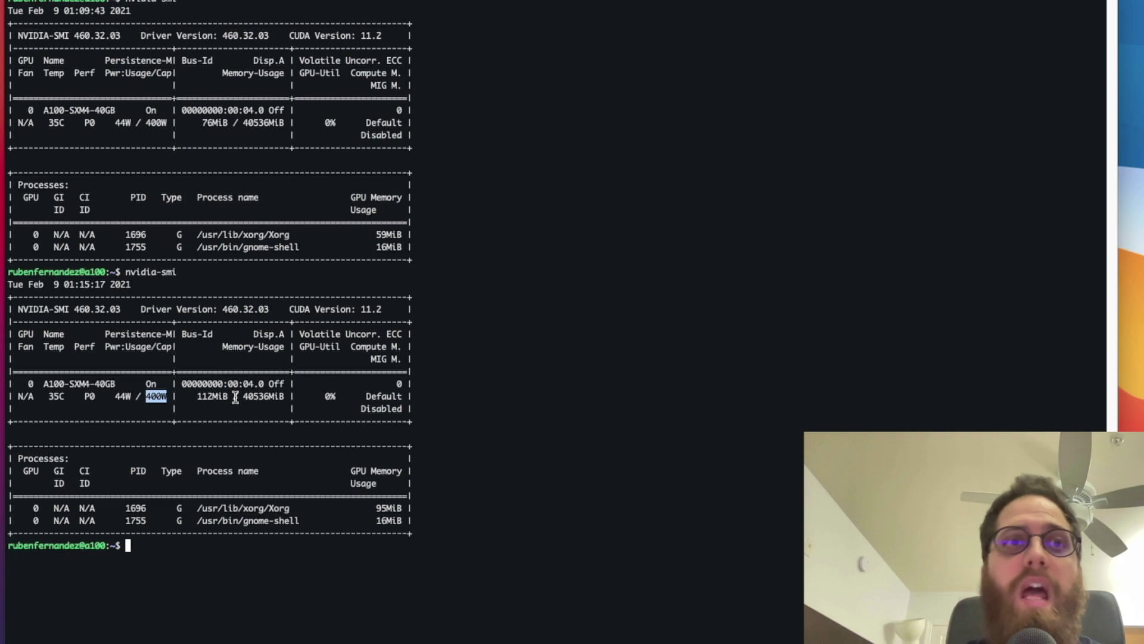
click(401, 433)
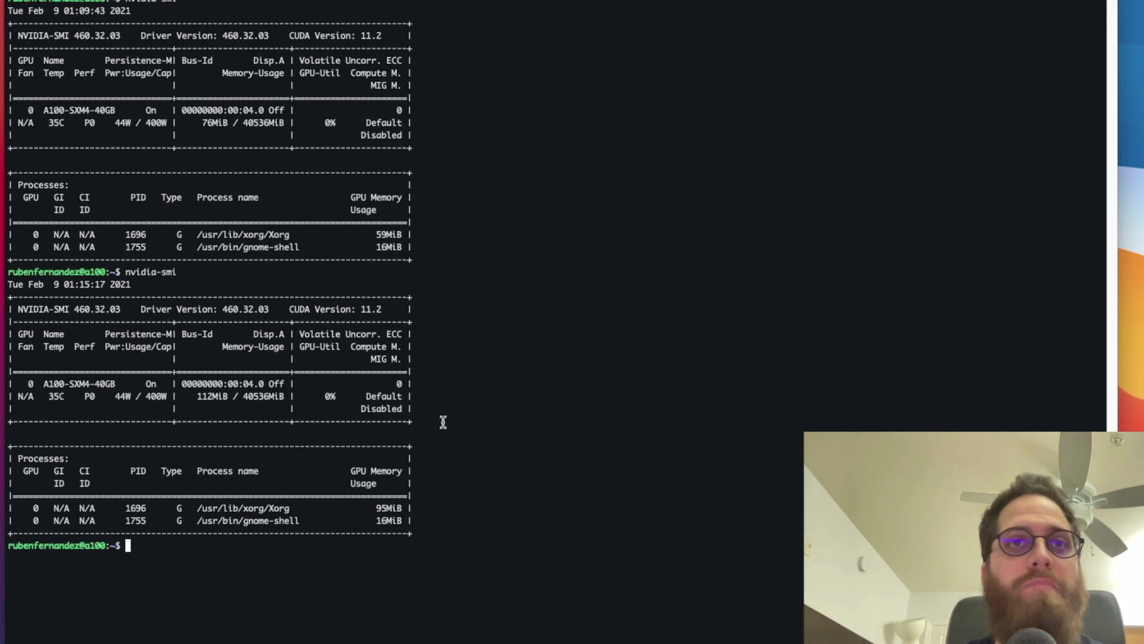
List the home directory's contents and change into the miner directory
text(ls)
key(Return)
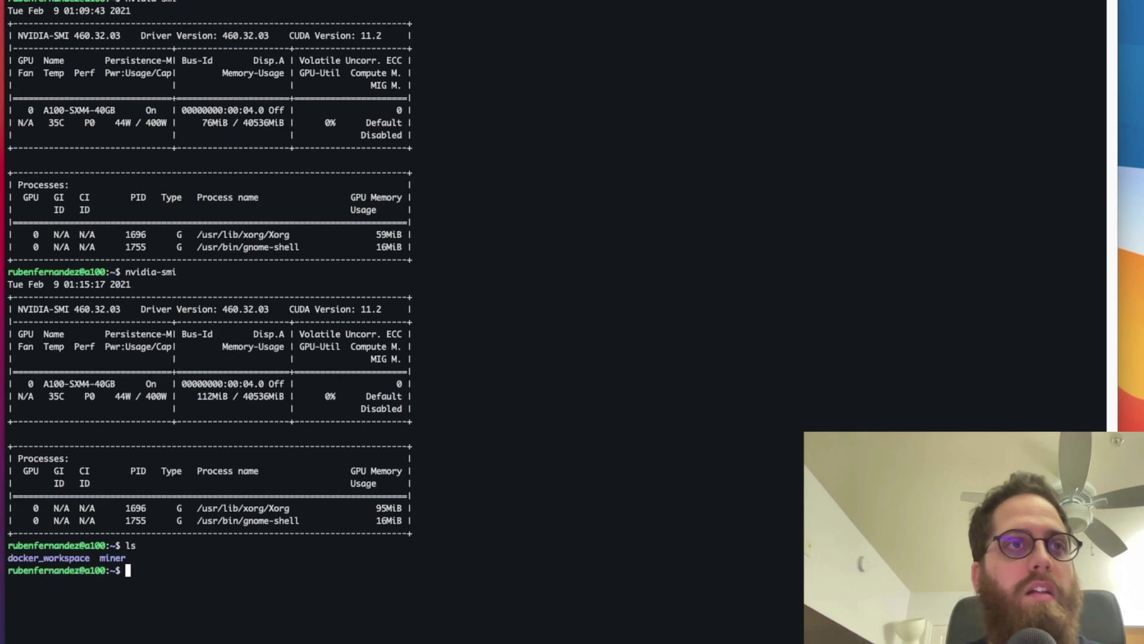
text(cd m)
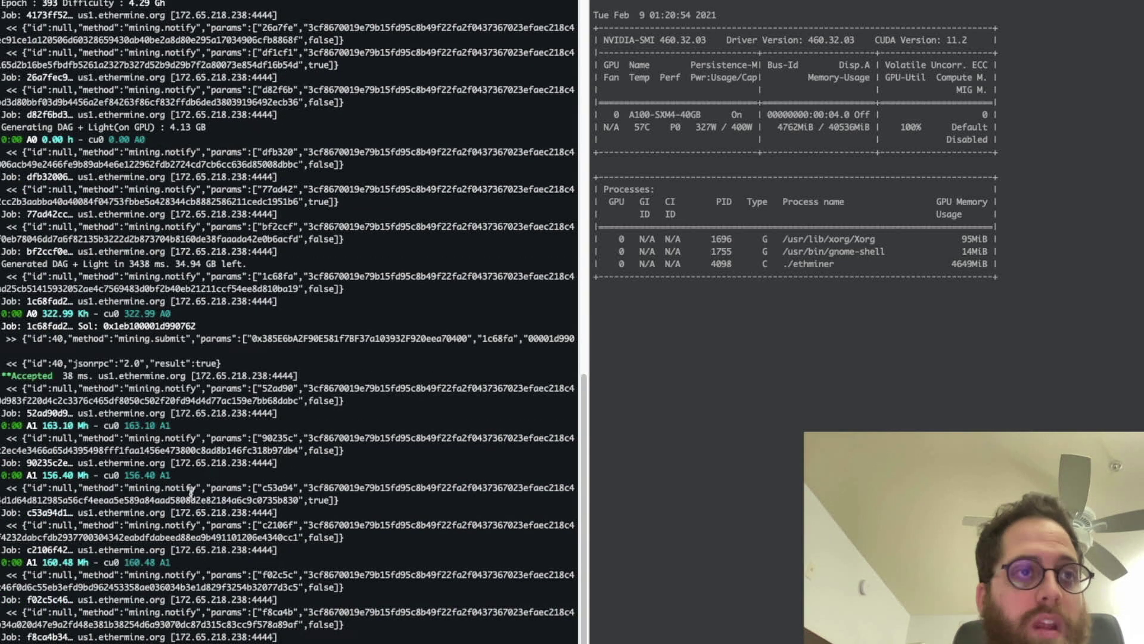
Examine the ethminer hash rate and the GPU's power draw in the nvidia-smi watch
drag(45, 607, 87, 599)
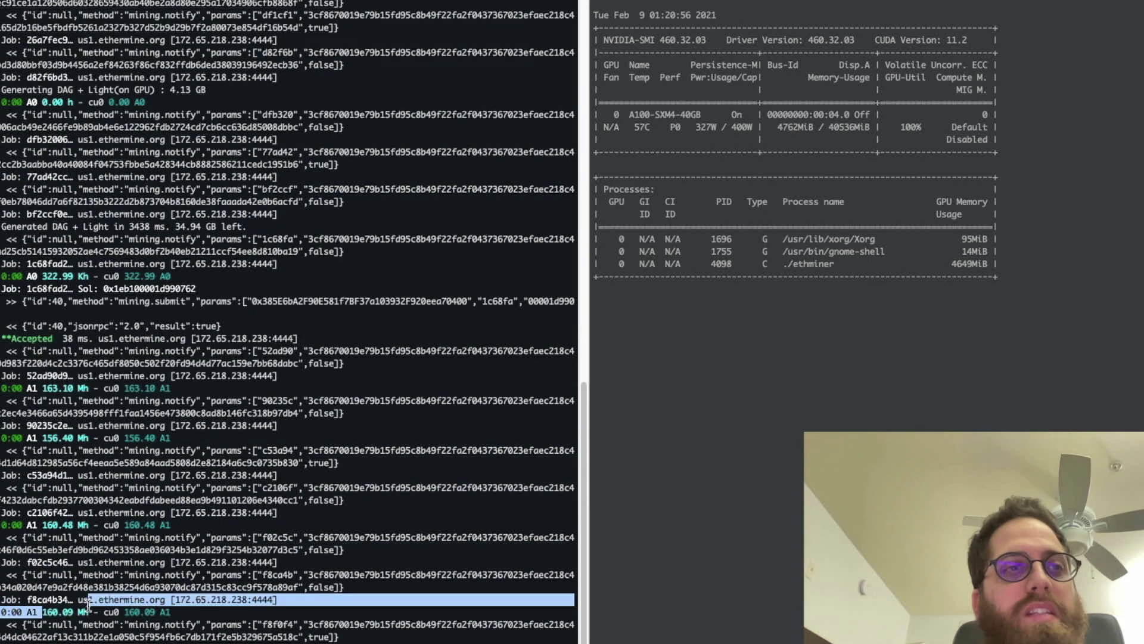
click(155, 611)
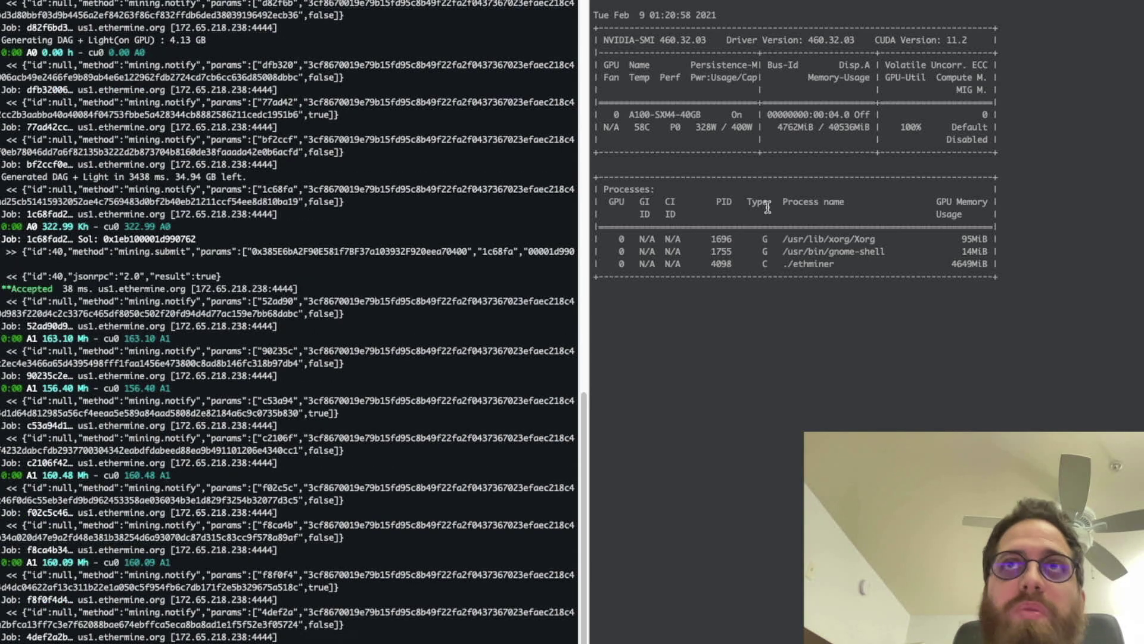
click(767, 205)
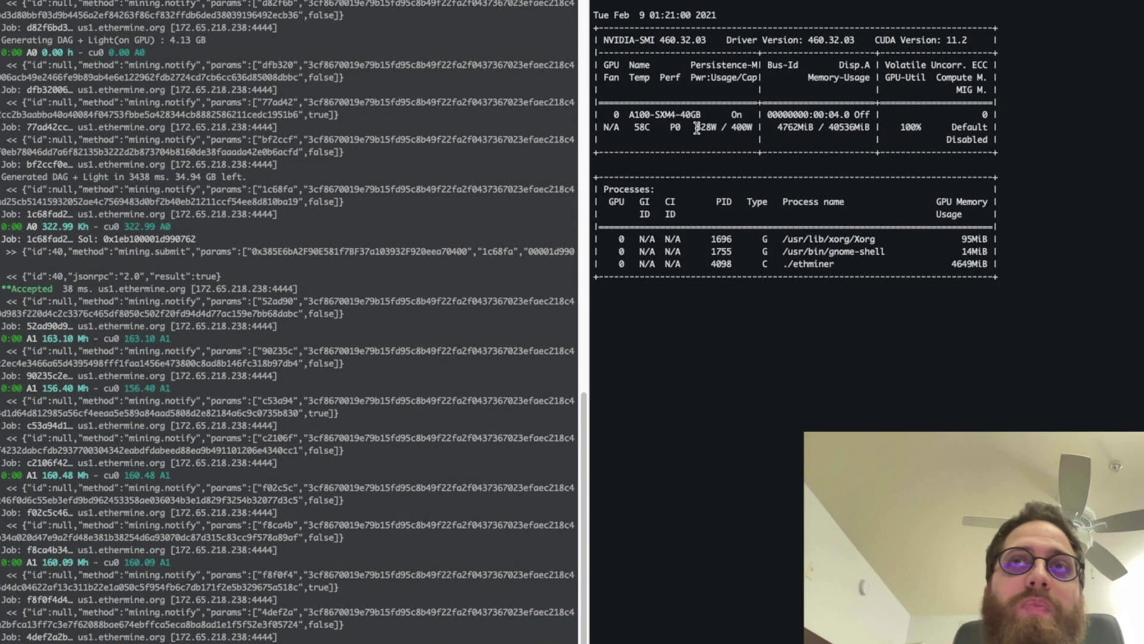
drag(695, 127, 721, 127)
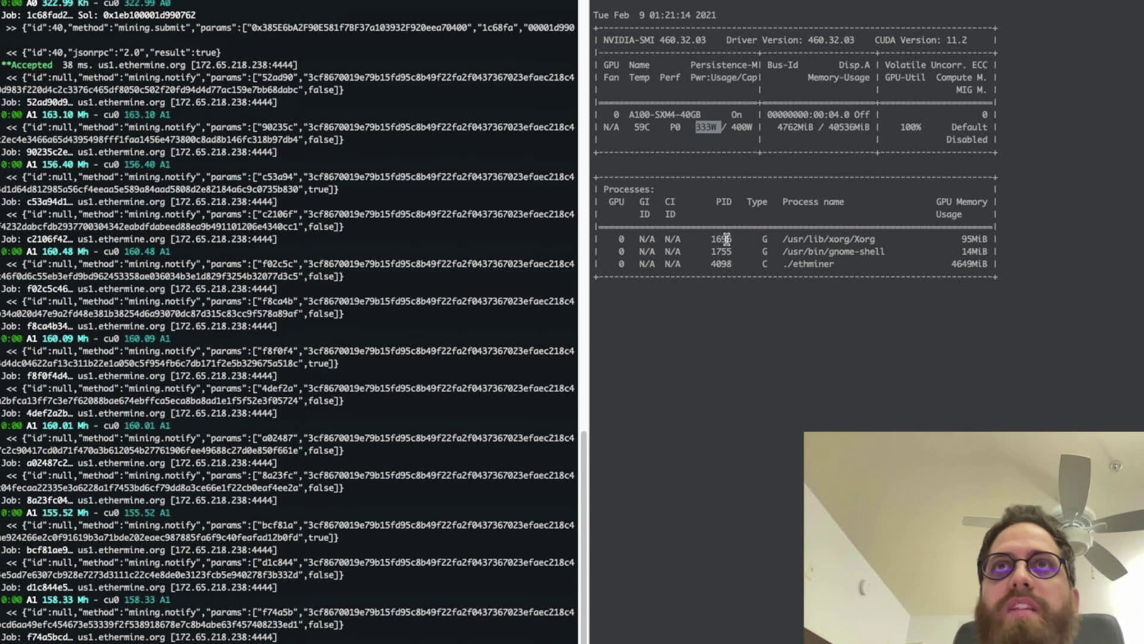
Stop the nvidia-smi watch and enable GPU persistence mode with sudo nvidia-smi -pm 1
click(747, 228)
key(ctrl+c)
text(su)
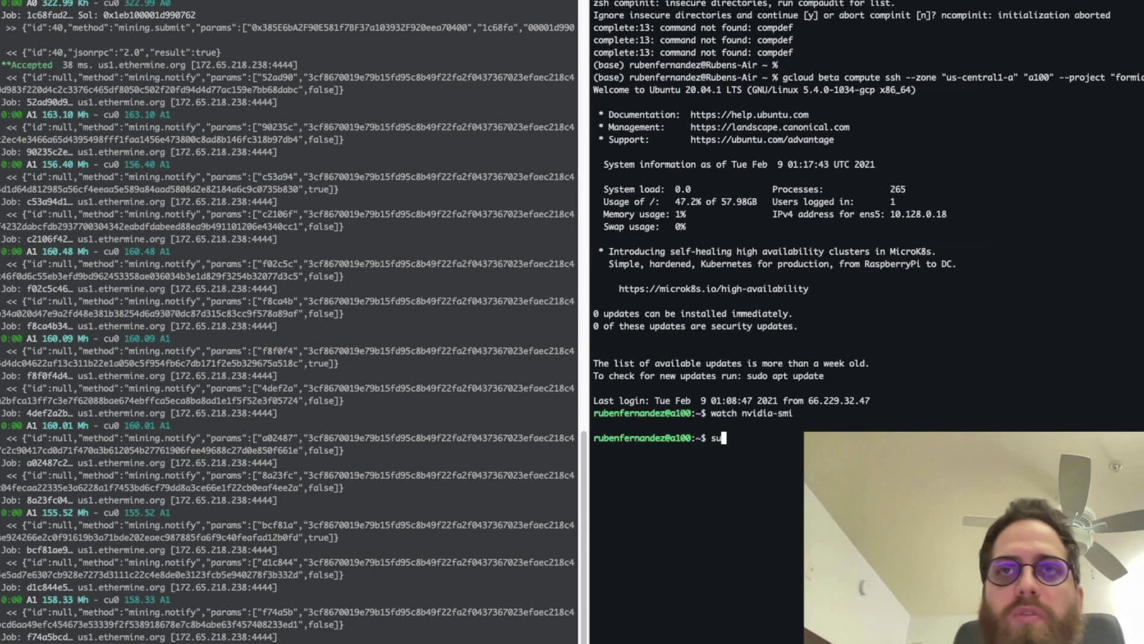
text(do nvidia-smi -p)
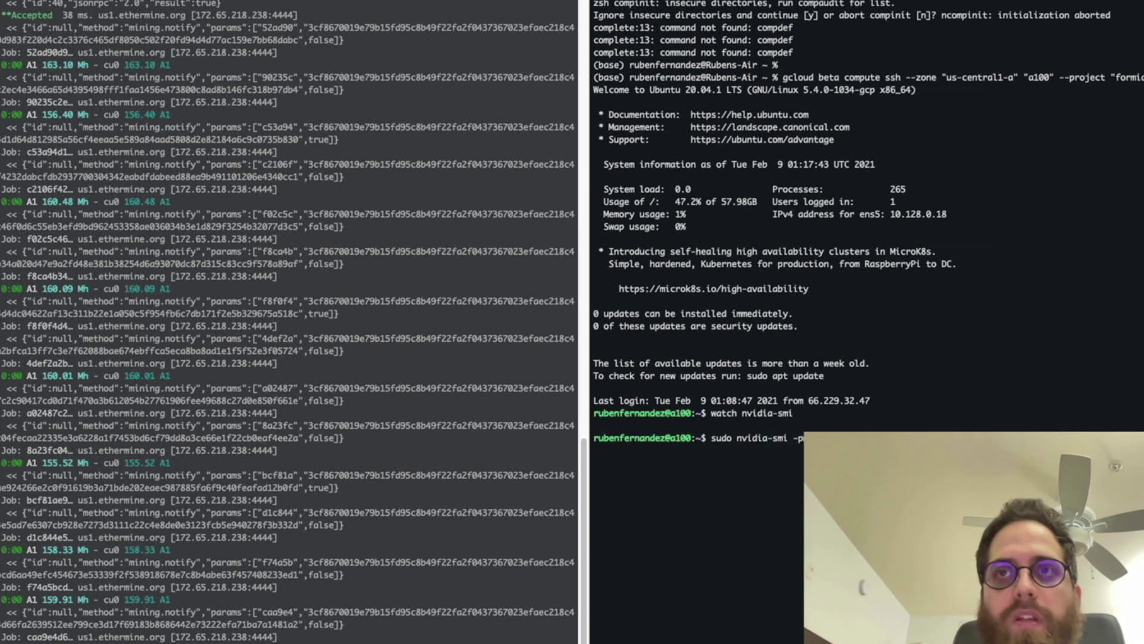
text(m 1)
key(Return)
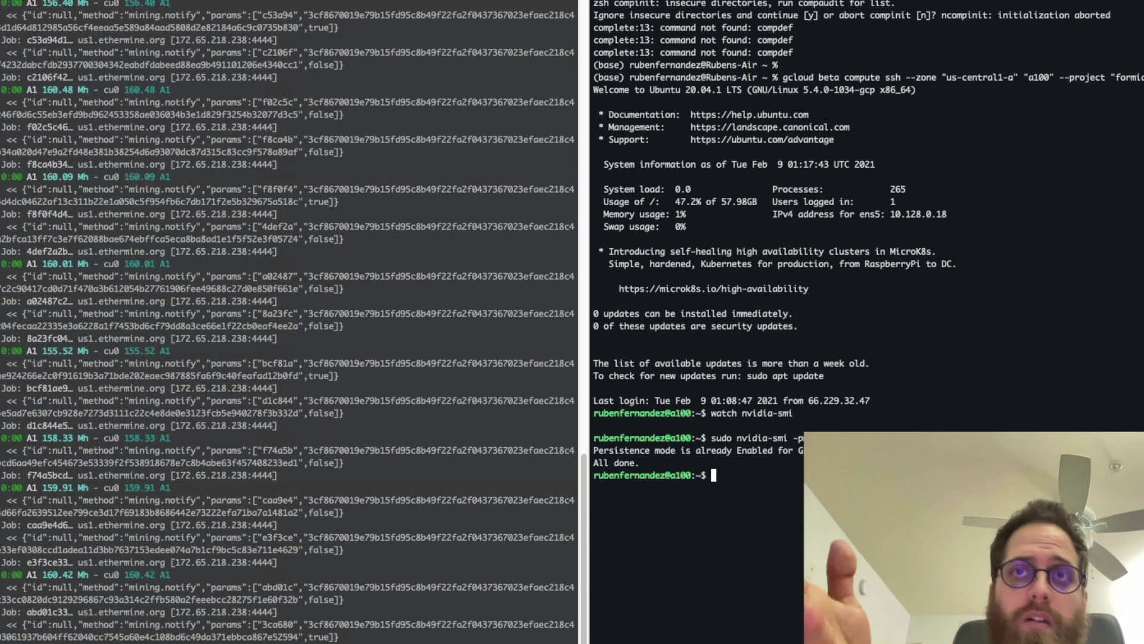
Set the A100's power limit to 250 W with sudo nvidia-smi
text(sud)
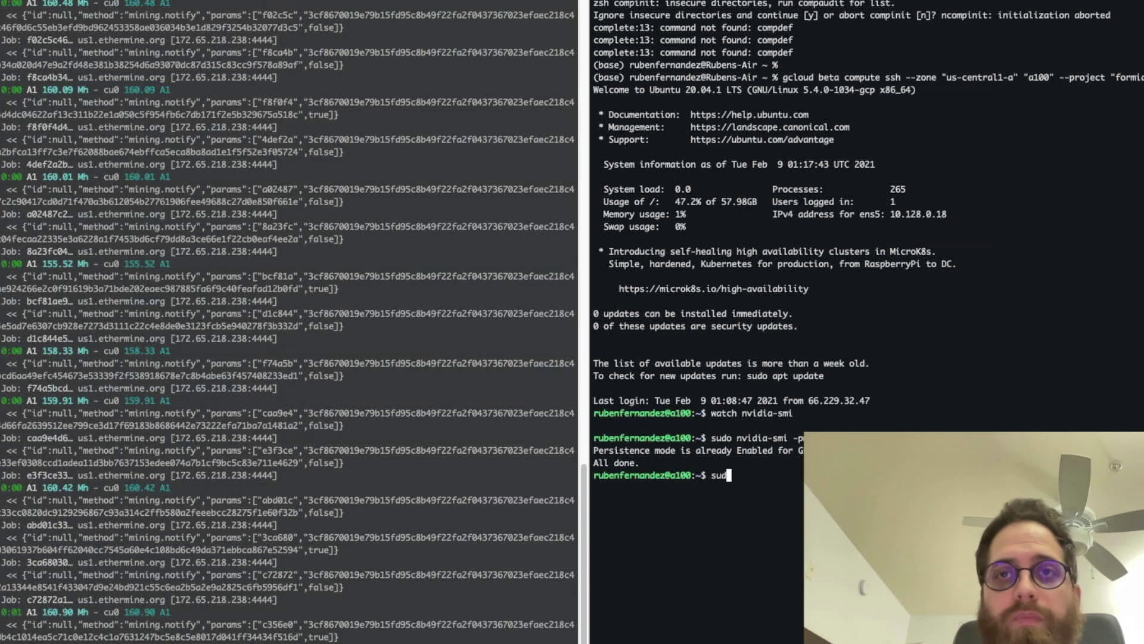
text(o nvidia-smi )
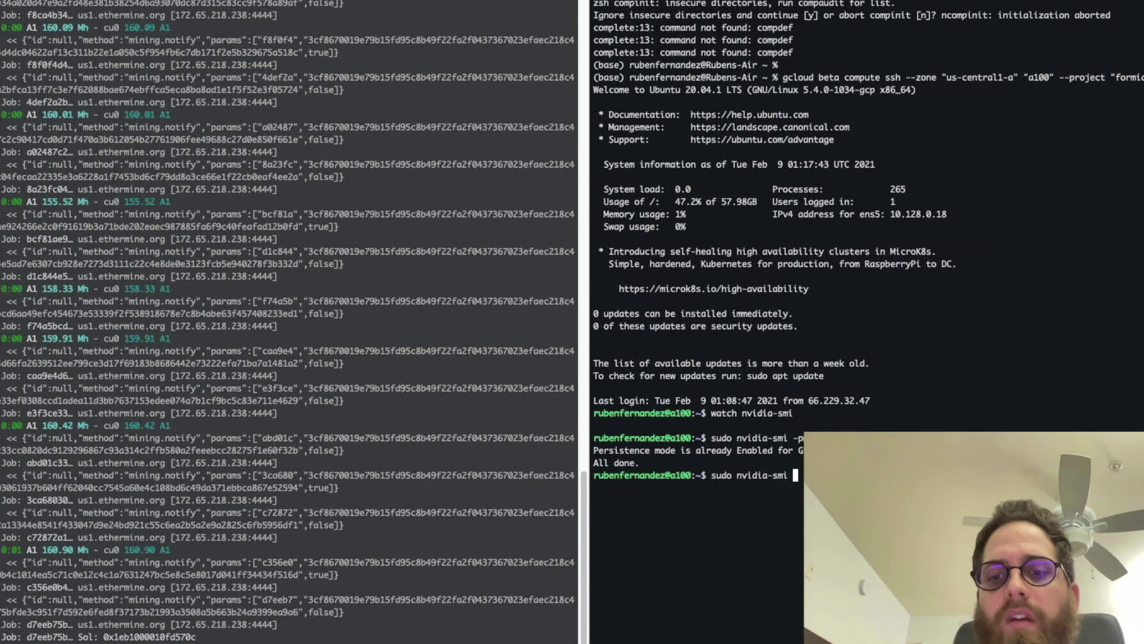
text(-p)
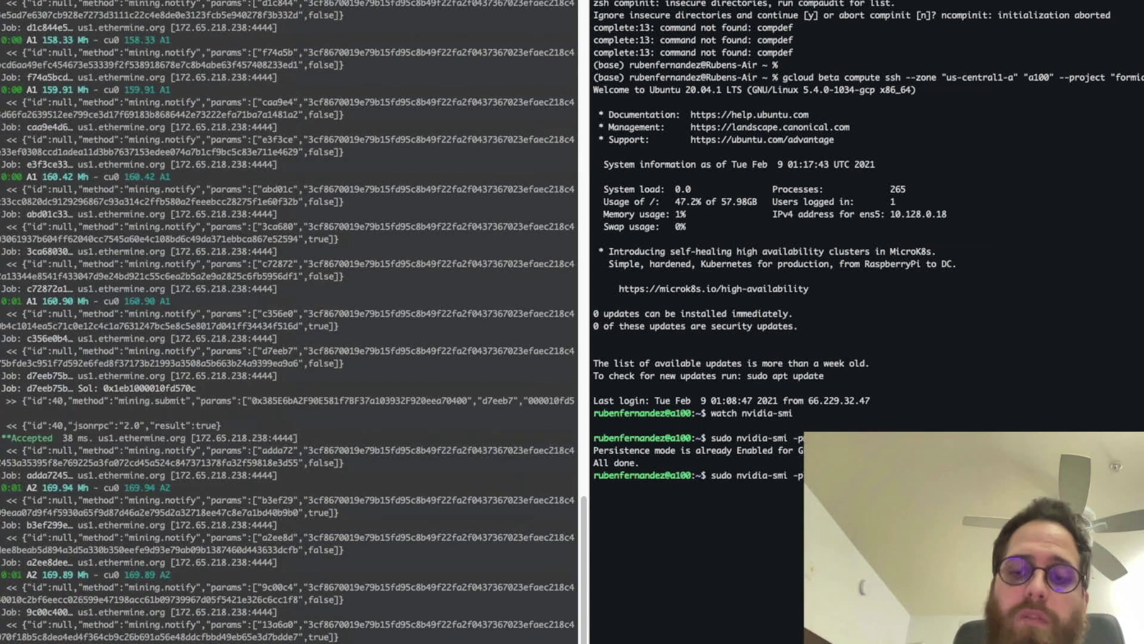
key(Return)
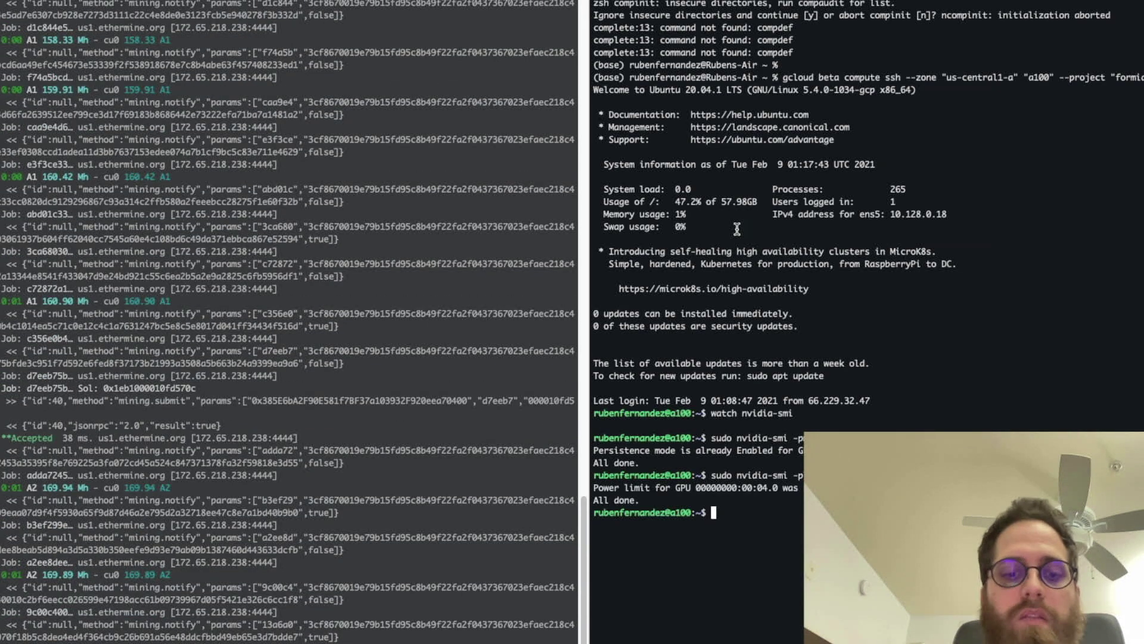
Restart live GPU monitoring with watch nvidia-smi
text(watch nvidi)
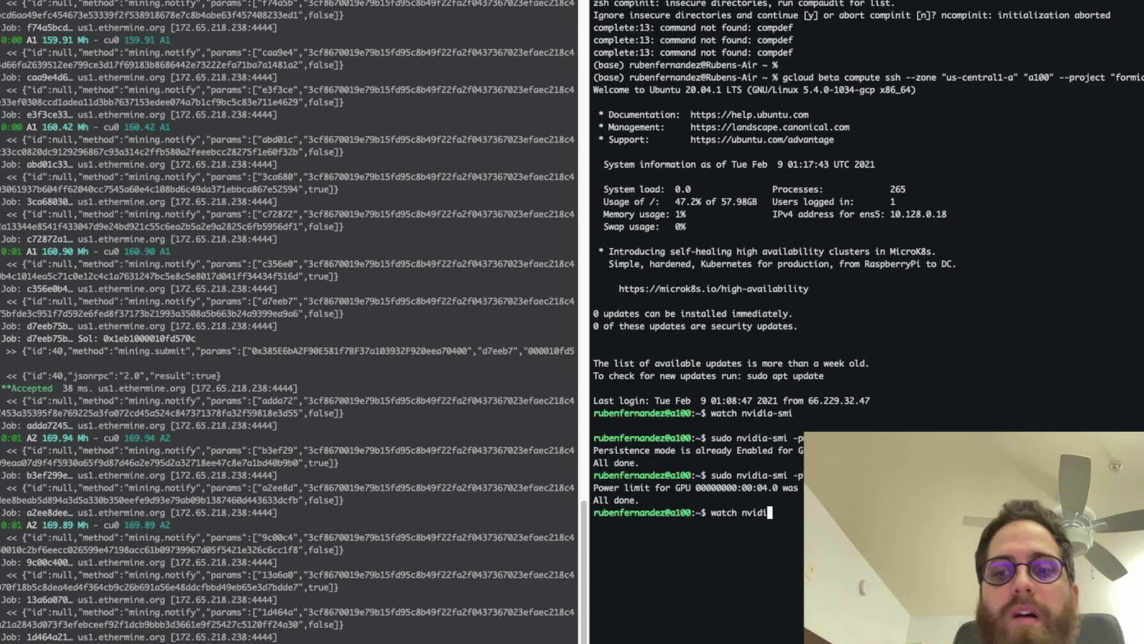
text(a-smi)
key(Return)
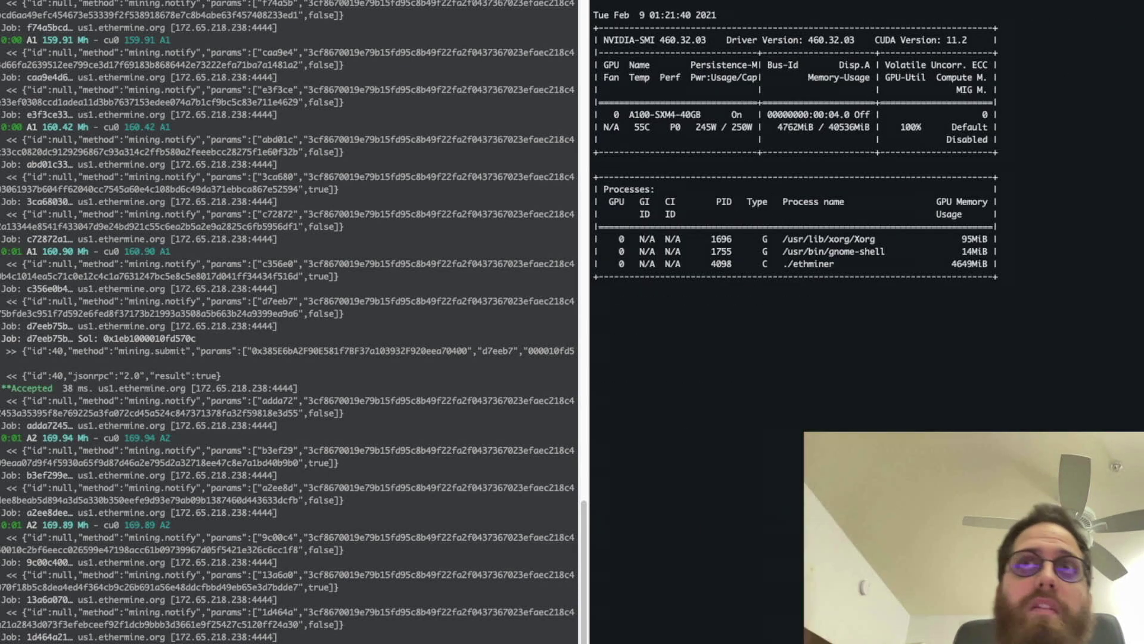
Check the GPU's power cap and compare ethminer's earlier and recent hash rates
drag(727, 127, 752, 126)
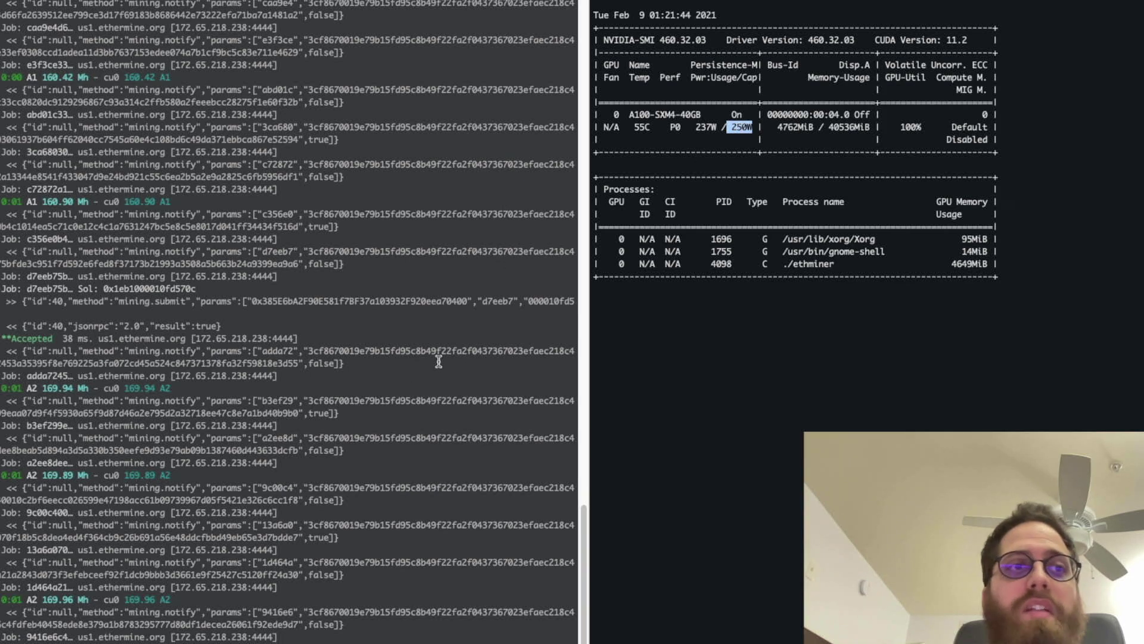
click(488, 348)
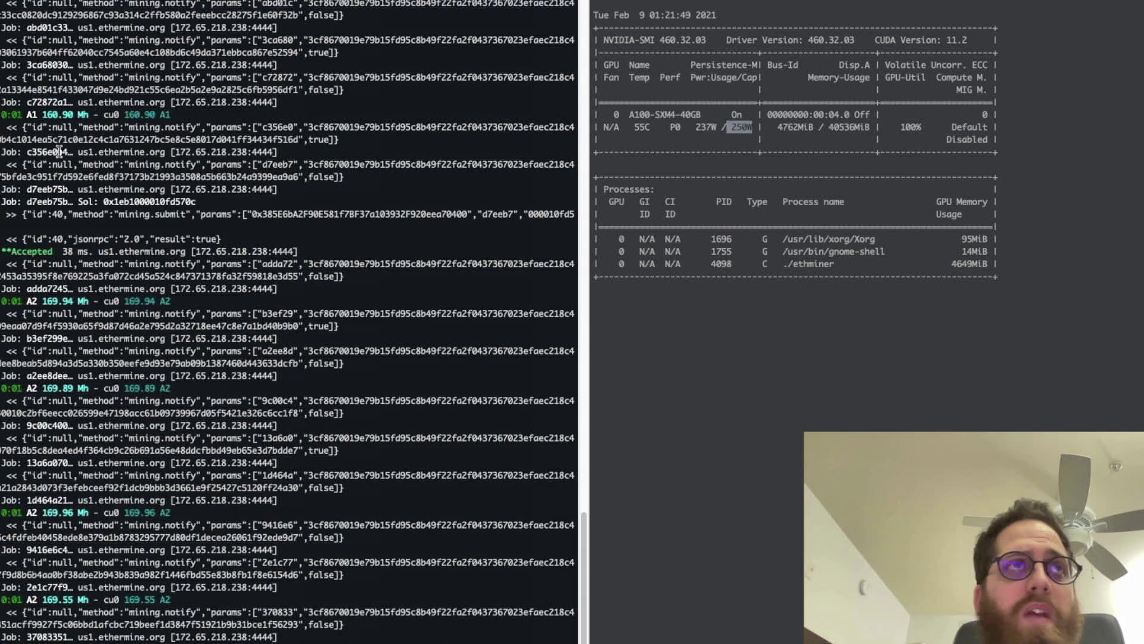
drag(37, 114, 98, 115)
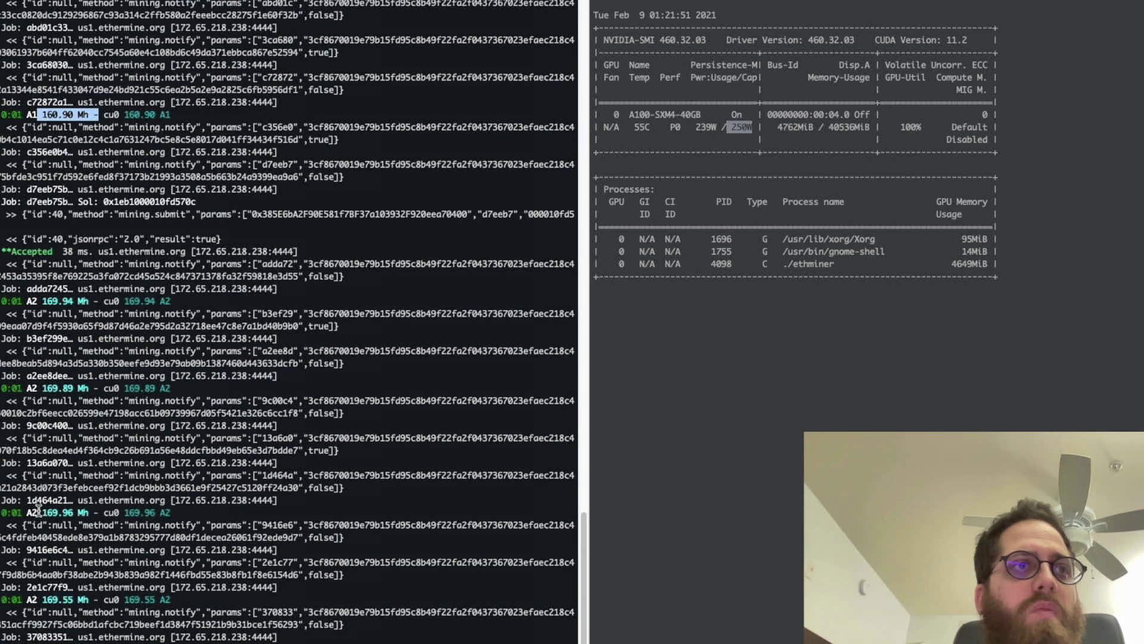
drag(37, 507, 107, 485)
click(133, 523)
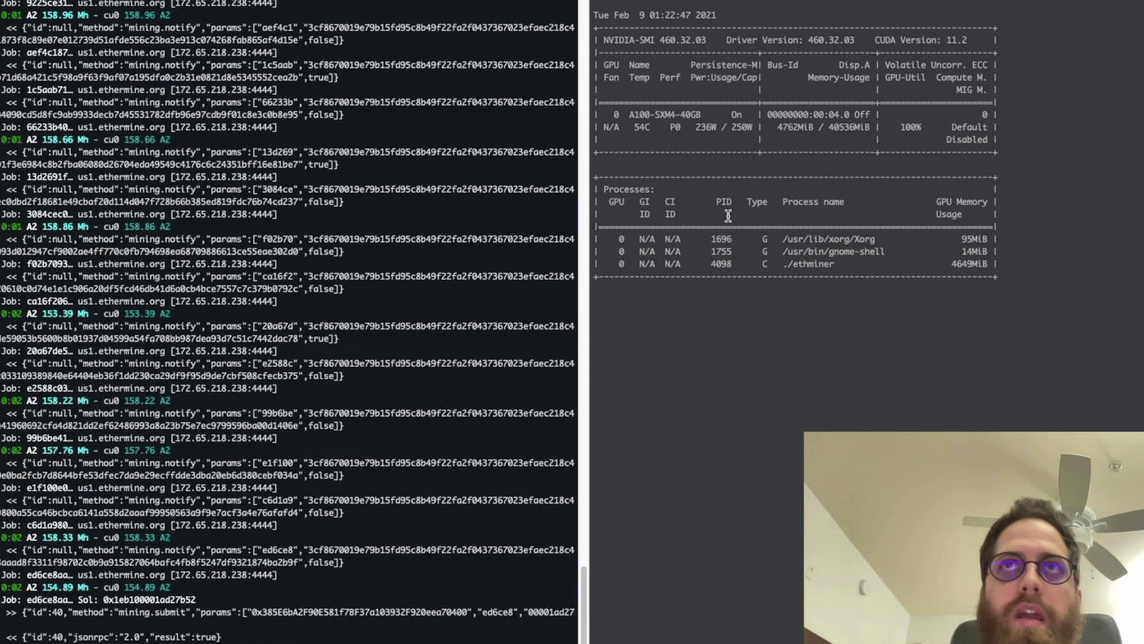
Stop the nvidia-smi watch and set the GPU's power limit to 280 W by reusing the earlier power-limit command
click(761, 188)
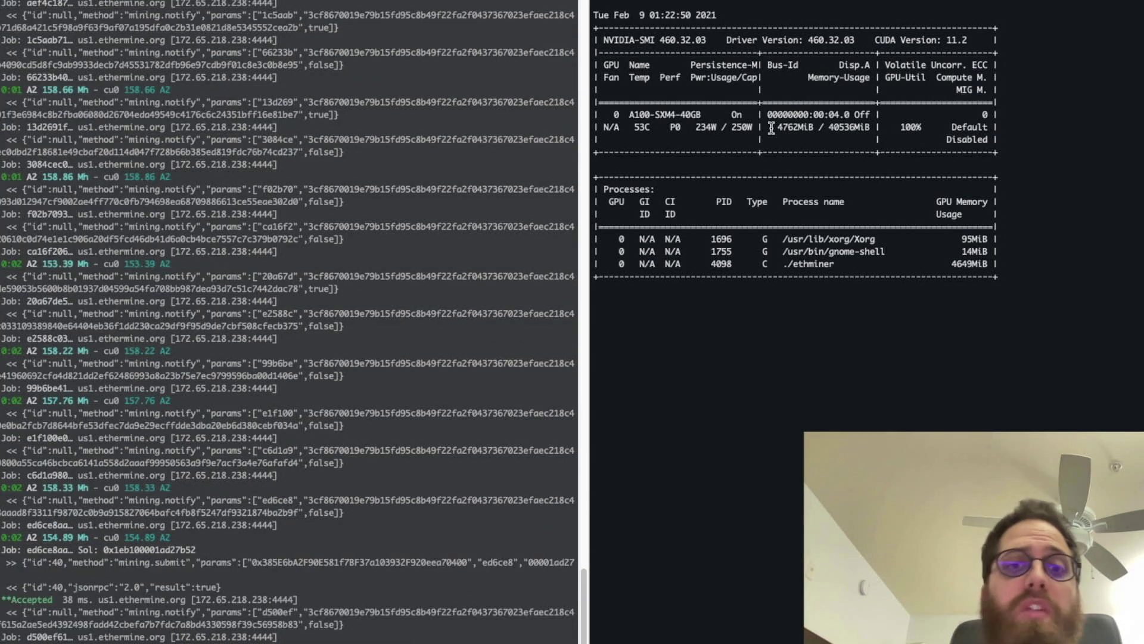
key(ctrl+c)
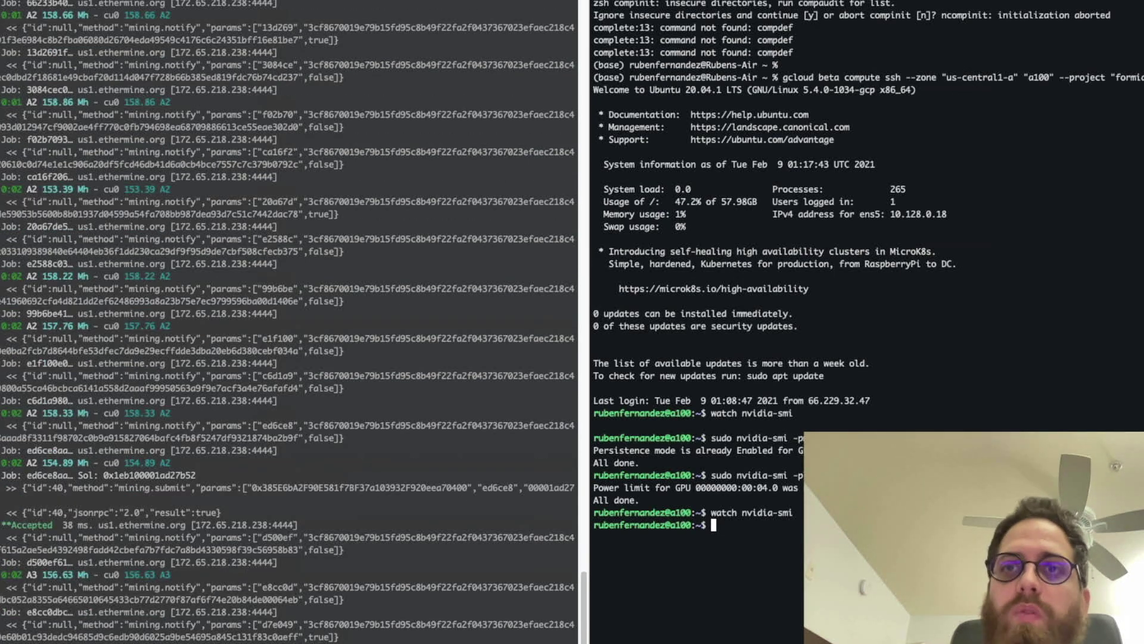
key(Up)
key(Up)
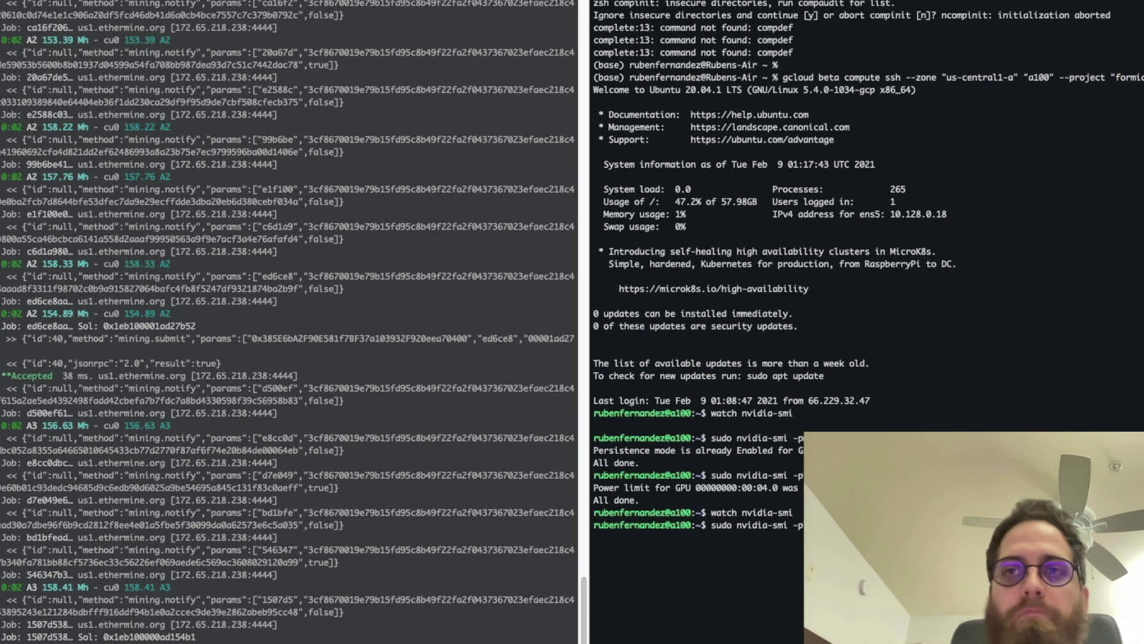
key(Return)
Resume watching nvidia-smi to monitor the GPU under the 280 W power limit
text(wa)
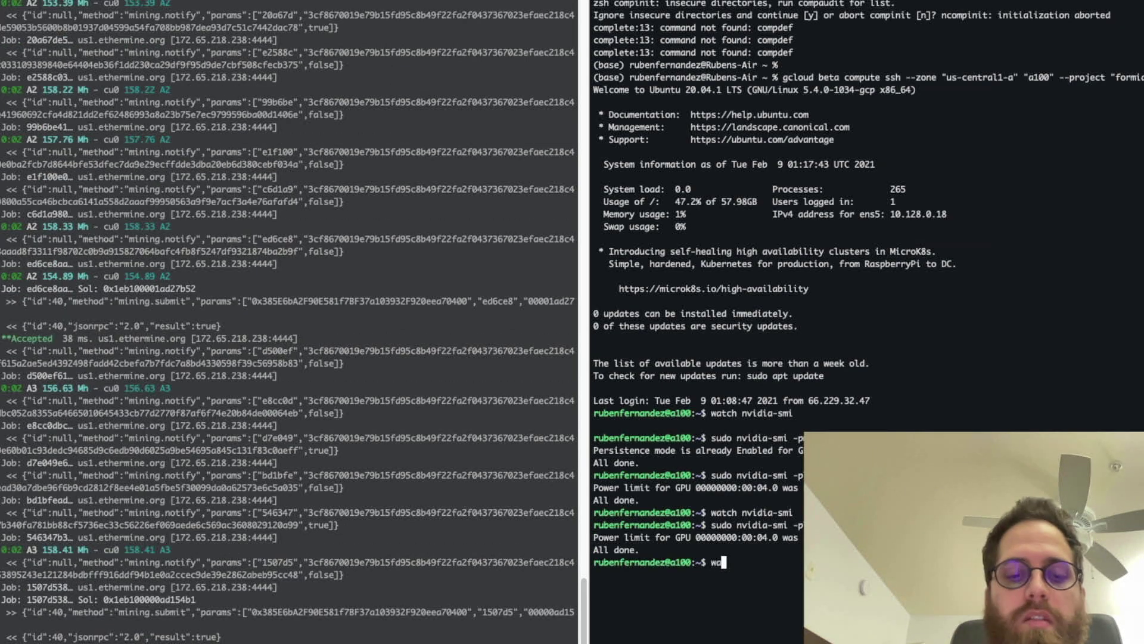
text(tch nvidia)
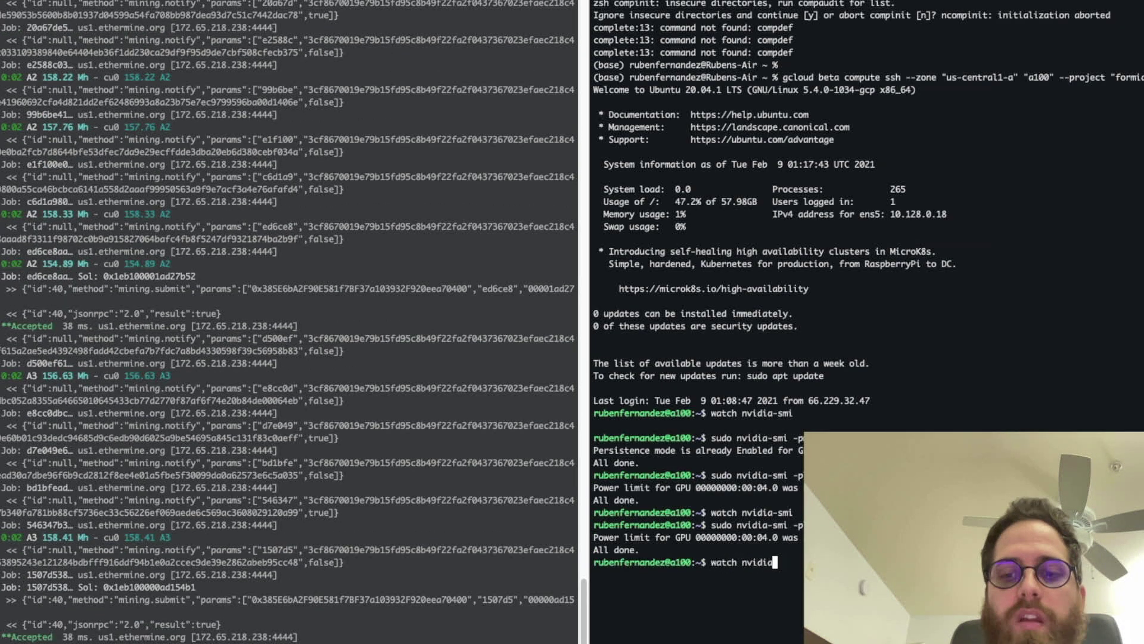
text(0smi)
key(Return)
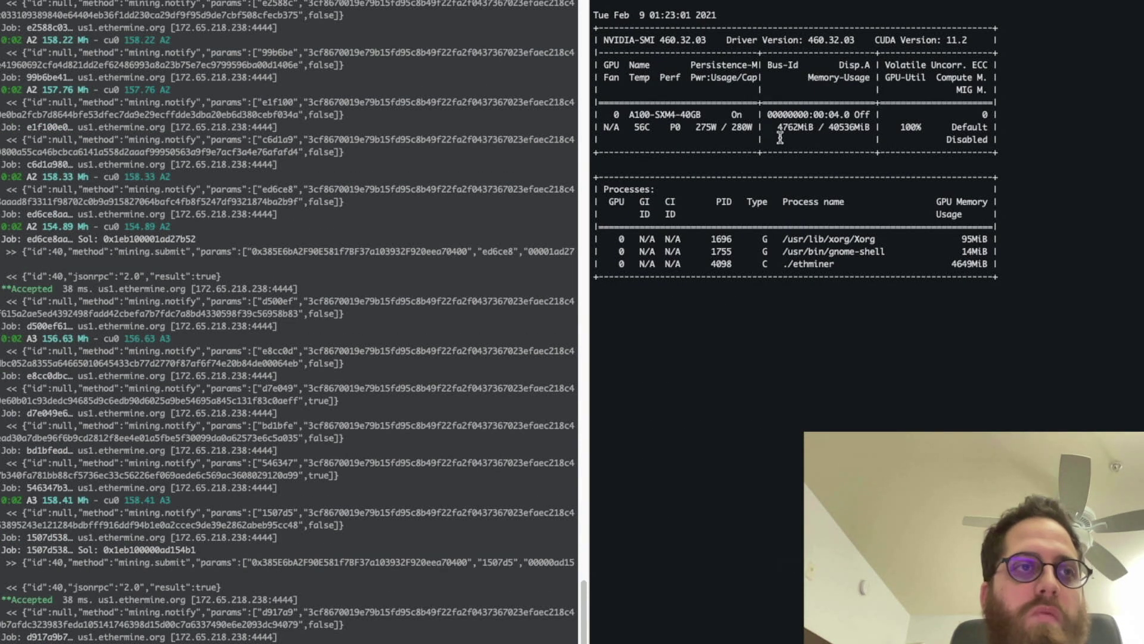